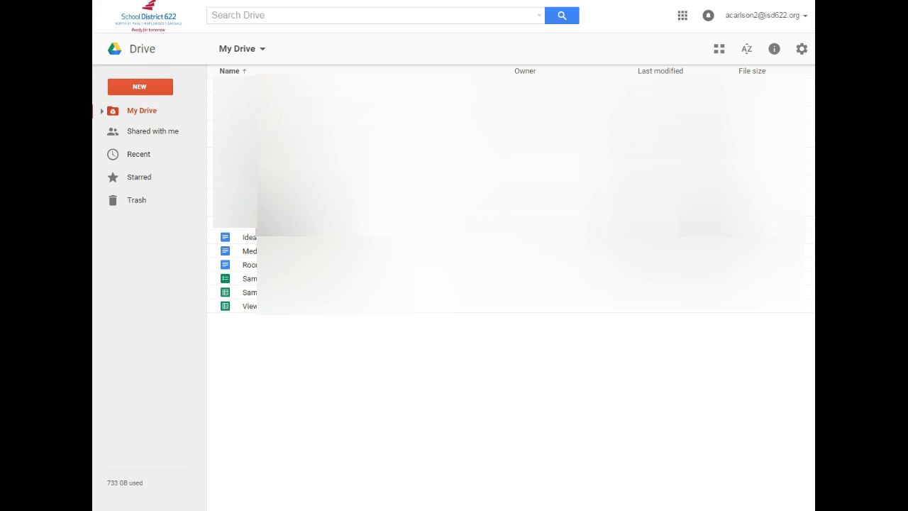
Step: Create a new blank Google Form from My Drive
{"action": "left_click", "coordinate": [151, 87]}
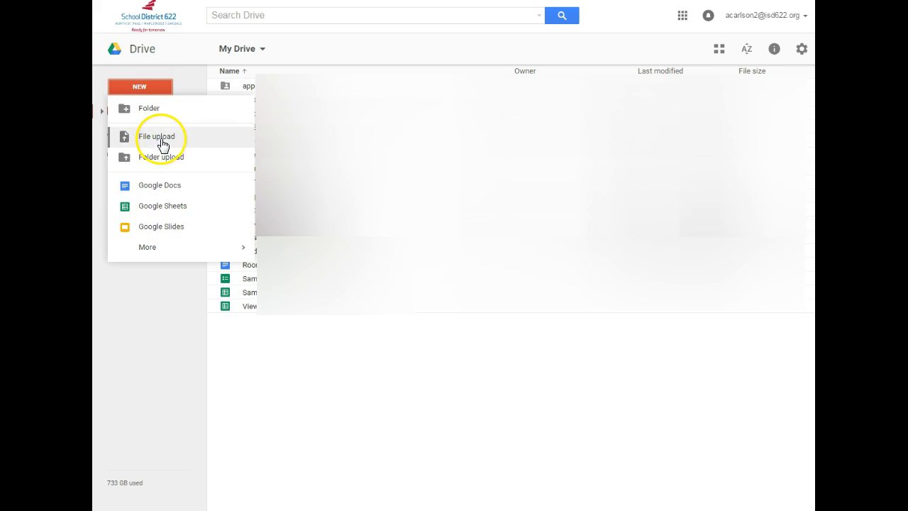
{"action": "mouse_move", "coordinate": [167, 255]}
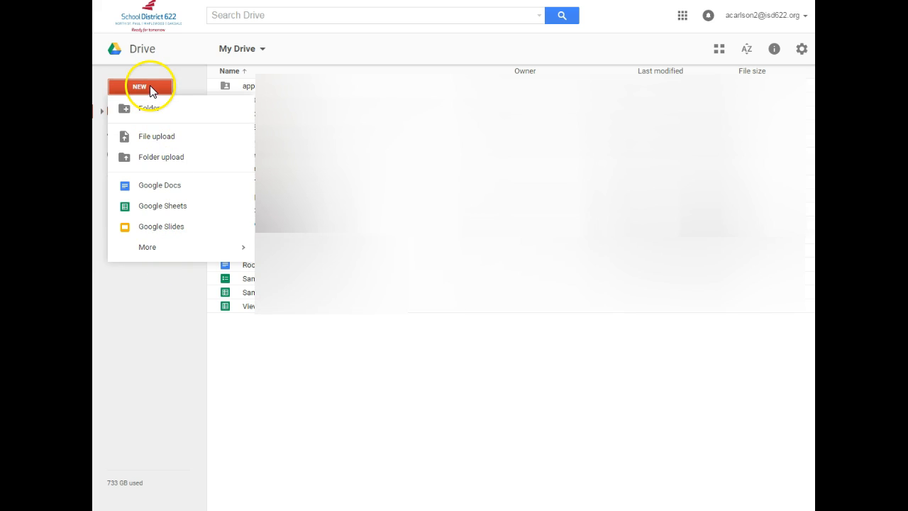
{"action": "left_click", "coordinate": [284, 253]}
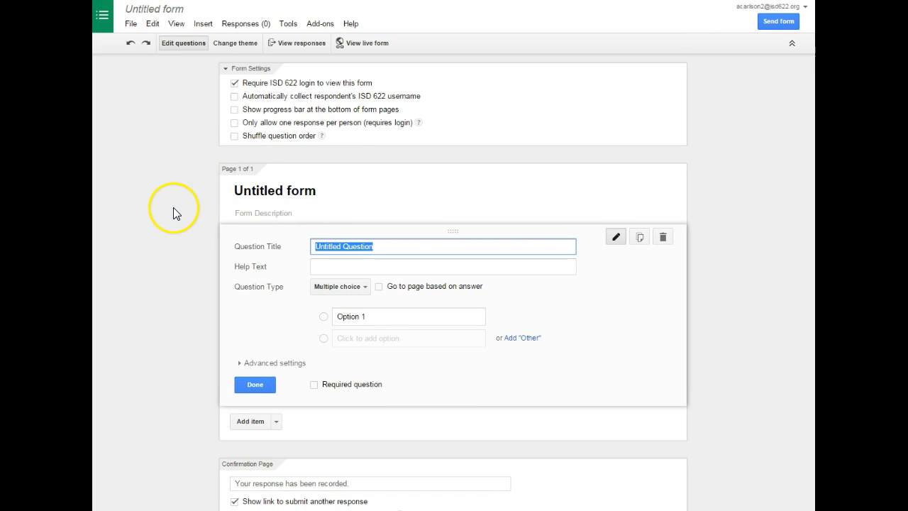
Step: Rename the untitled form as "Test Sample Form"
{"action": "left_click", "coordinate": [134, 25]}
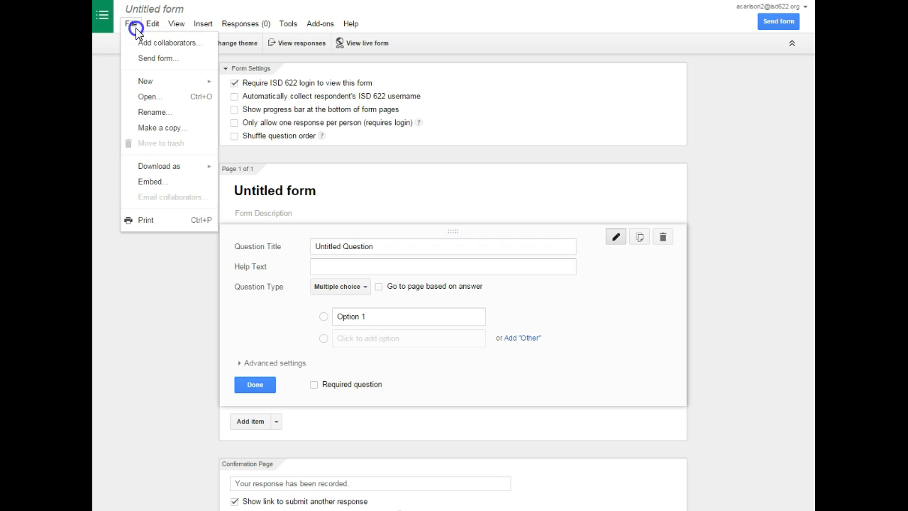
{"action": "left_click", "coordinate": [102, 108]}
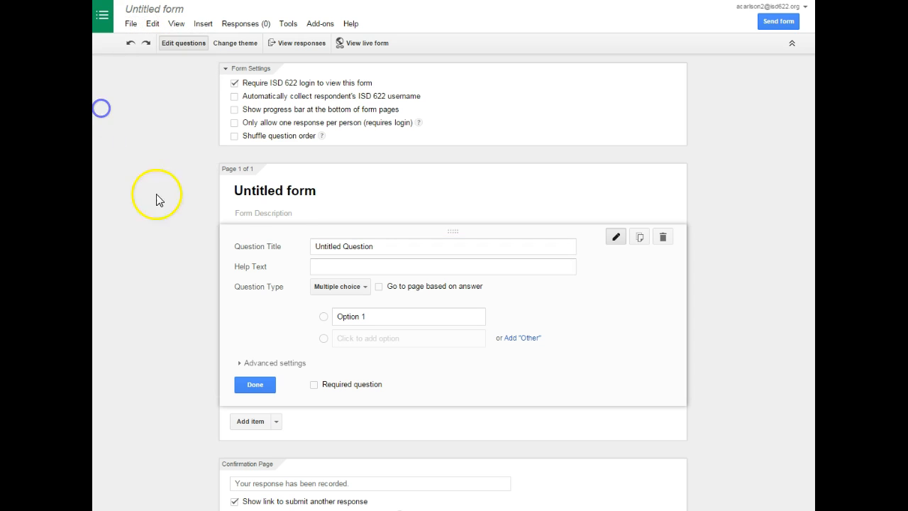
{"action": "left_click", "coordinate": [153, 10]}
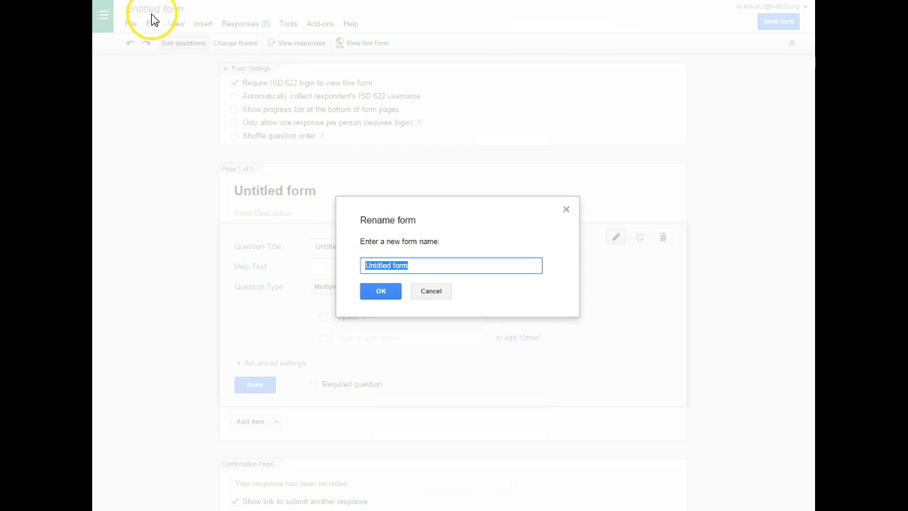
{"action": "type", "text": "Te"}
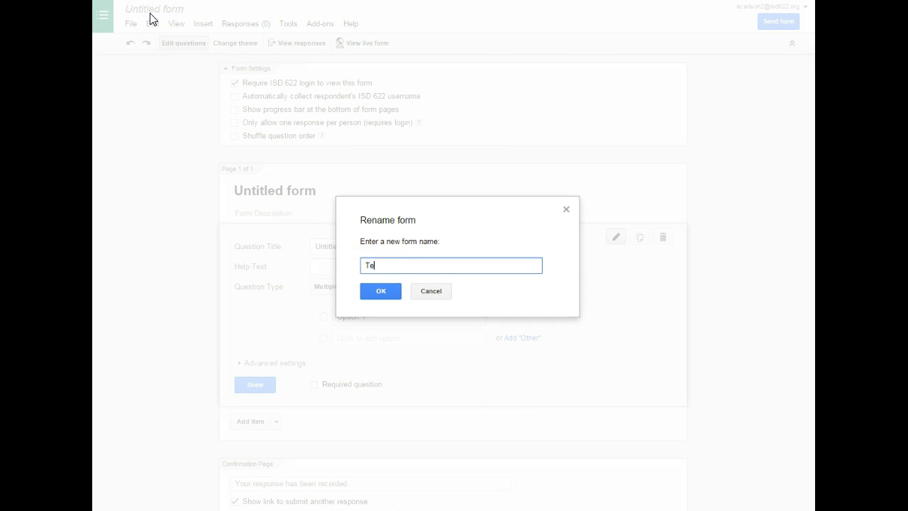
{"action": "type", "text": "st Sample Form"}
{"action": "left_click", "coordinate": [376, 290]}
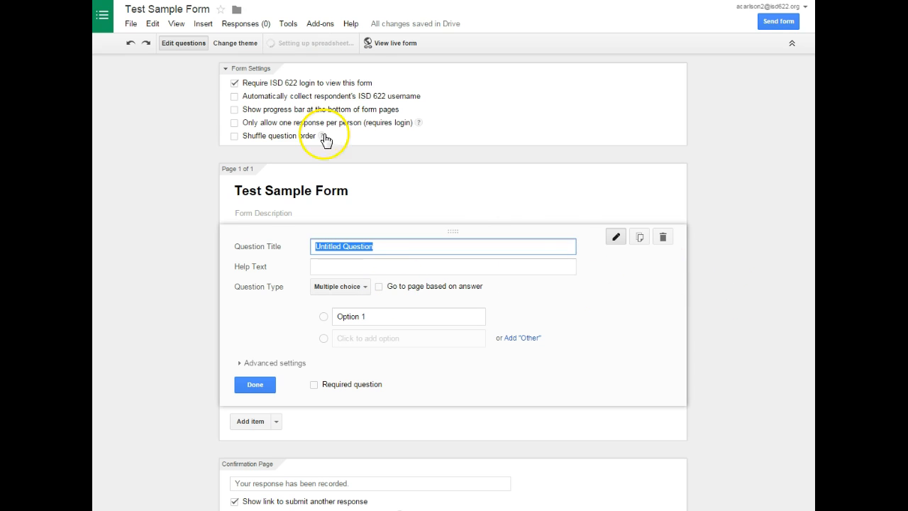
{"action": "left_click", "coordinate": [177, 14]}
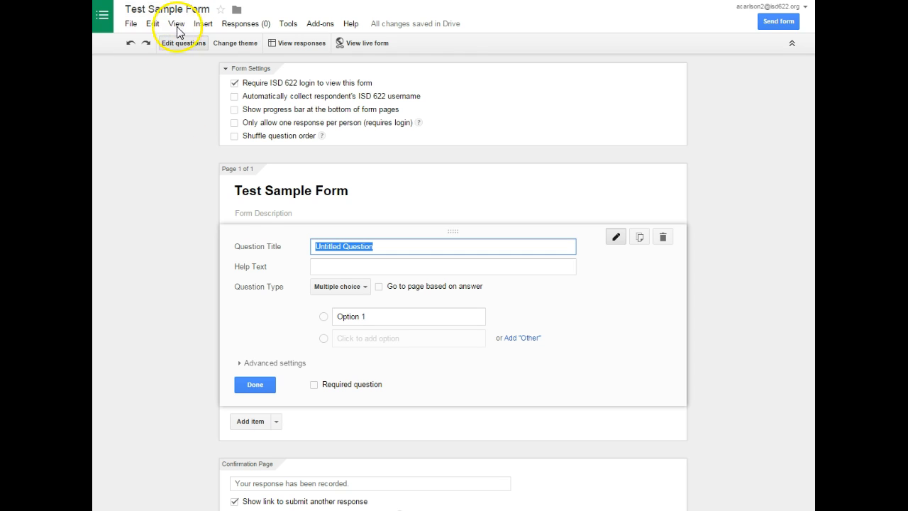
{"action": "left_click", "coordinate": [175, 10]}
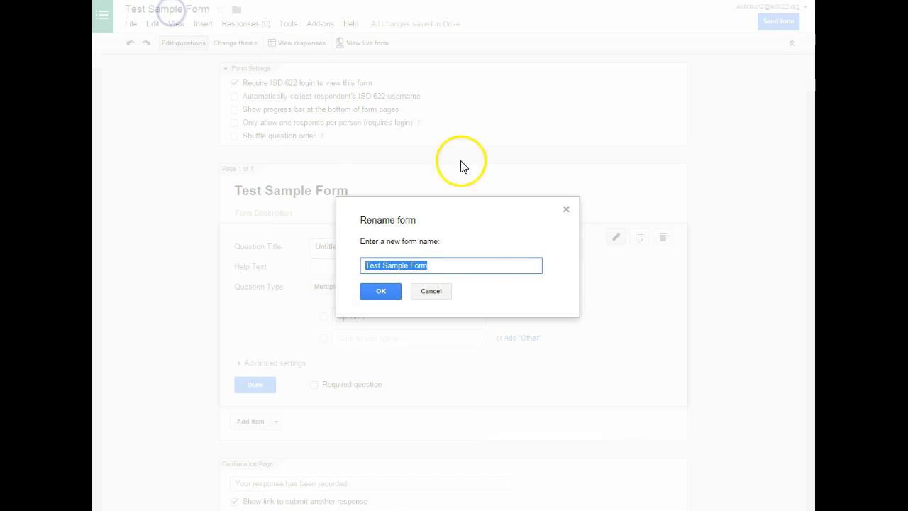
{"action": "left_click", "coordinate": [441, 293]}
Step: Finish editing the untitled question and view the live form, returning to the form editor
{"action": "left_click", "coordinate": [254, 383]}
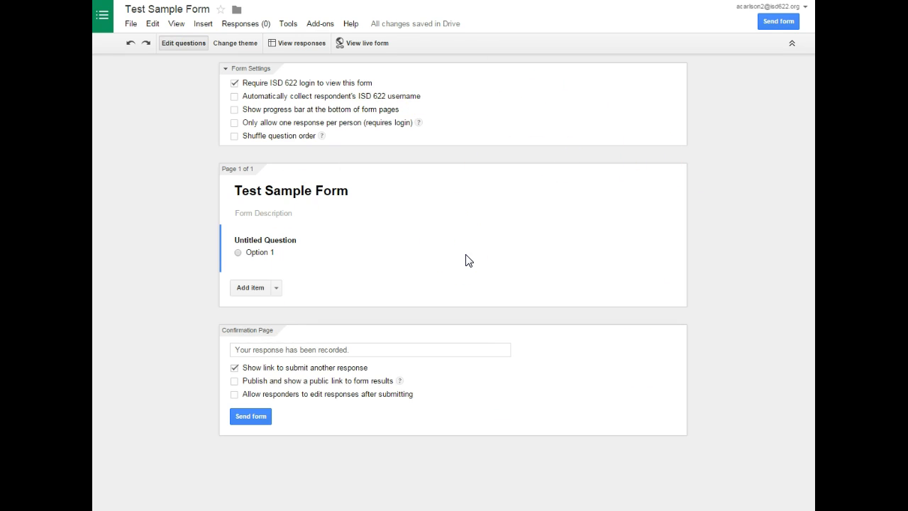
{"action": "left_click", "coordinate": [315, 435]}
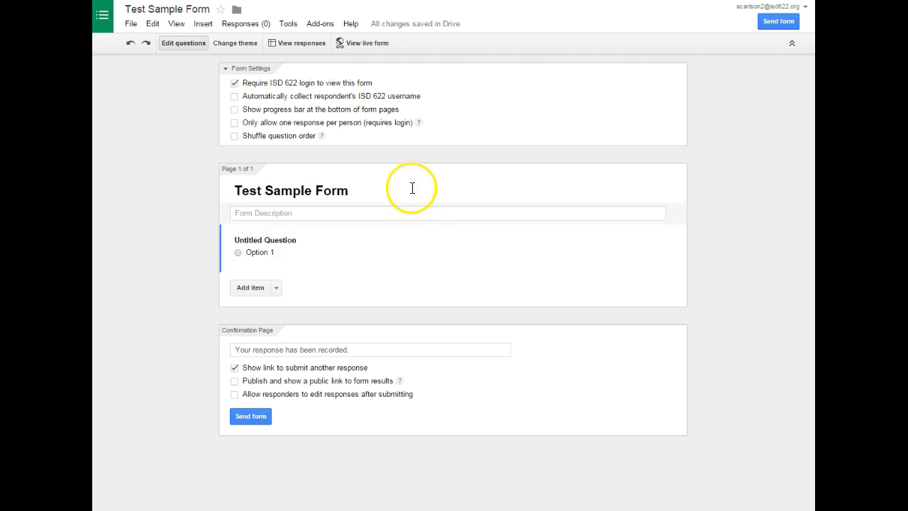
{"action": "left_click", "coordinate": [364, 48]}
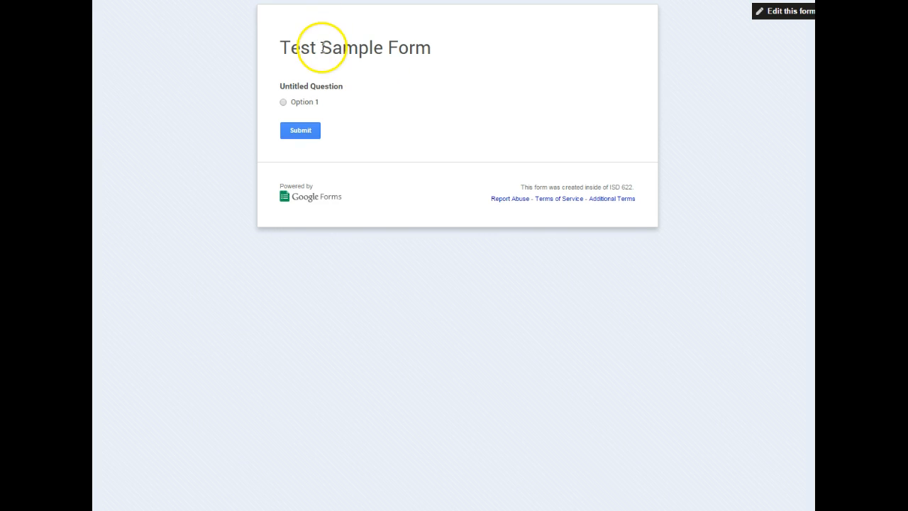
{"action": "left_click", "coordinate": [352, 43]}
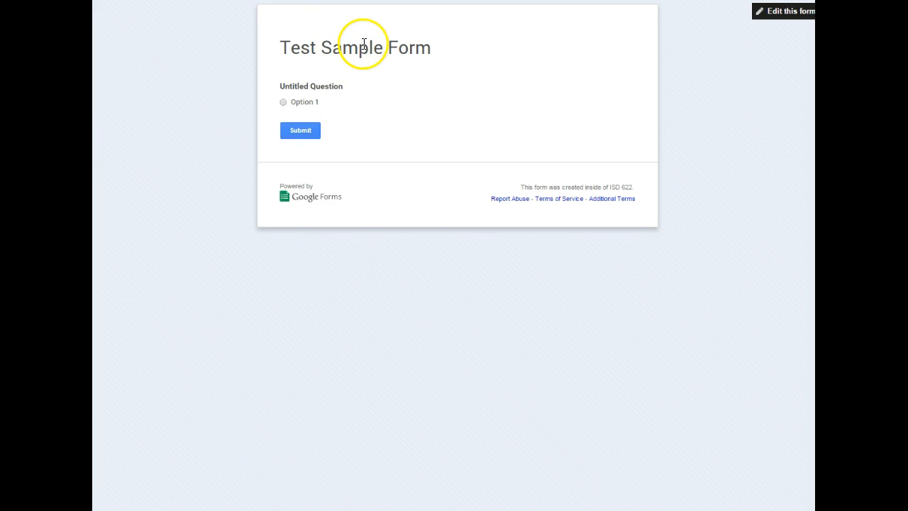
{"action": "key", "text": "ctrl+w"}
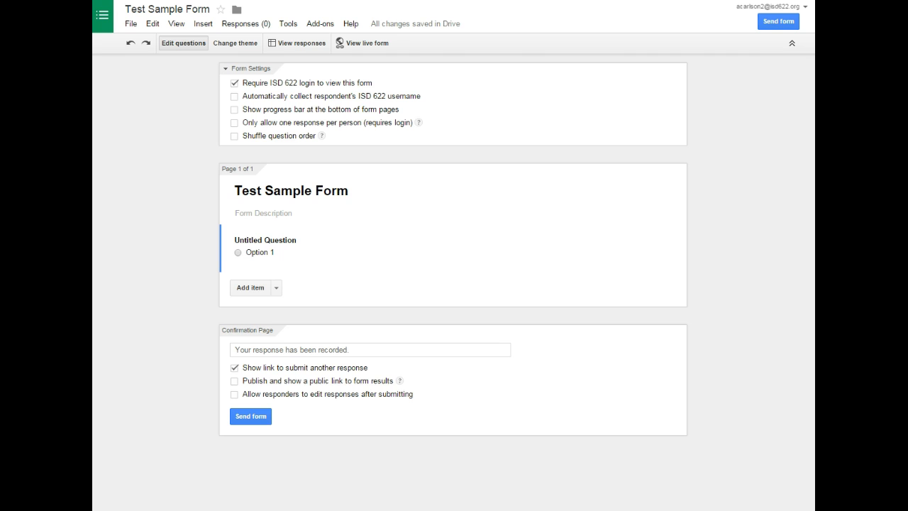
{"action": "key", "text": "ctrl+Tab"}
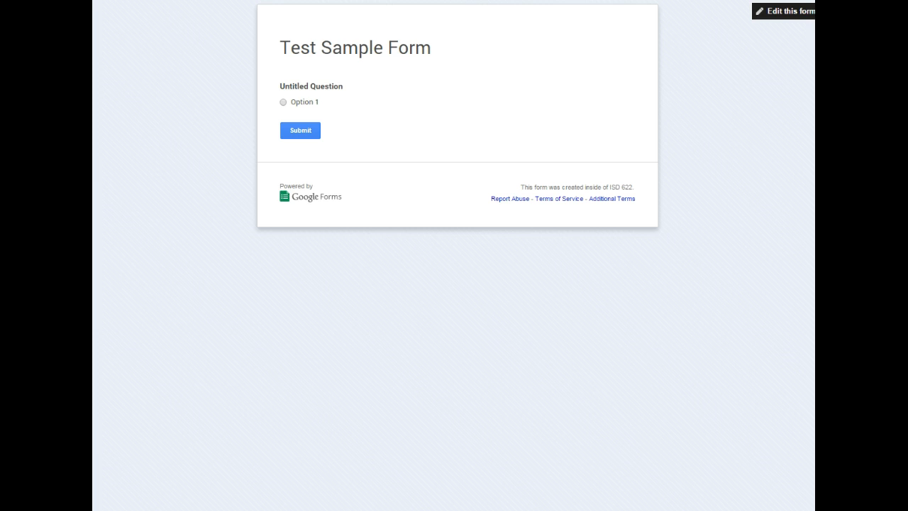
{"action": "key", "text": "ctrl+shift+Tab"}
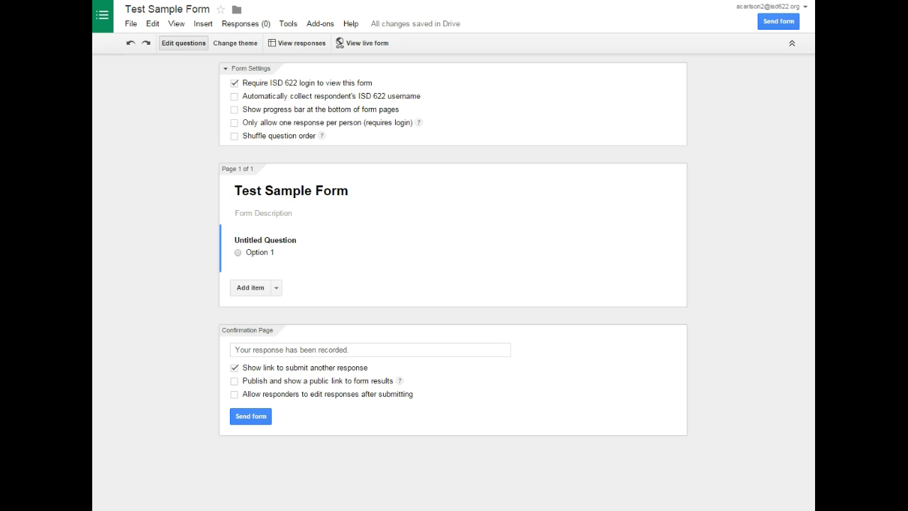
Step: Set the question title to "This is my question", finish editing it, and refresh the live form
{"action": "left_click", "coordinate": [274, 242]}
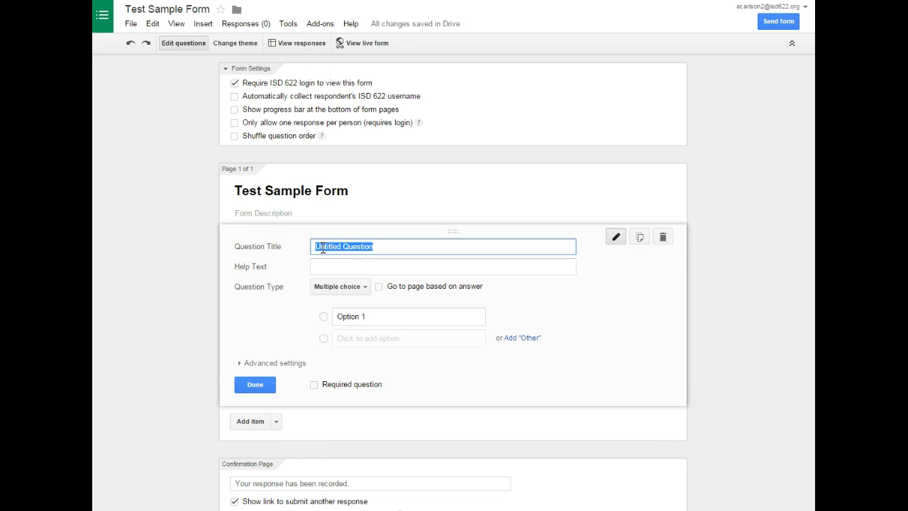
{"action": "type", "text": "This"}
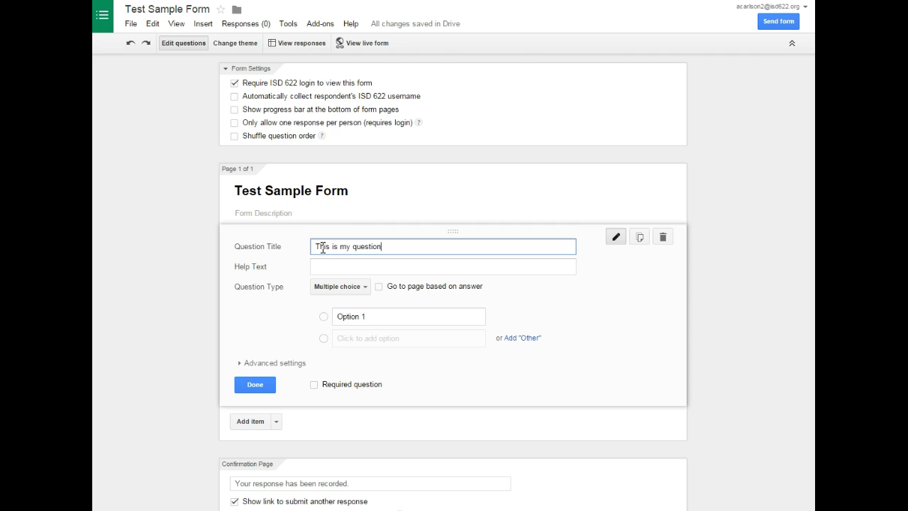
{"action": "left_click", "coordinate": [255, 384]}
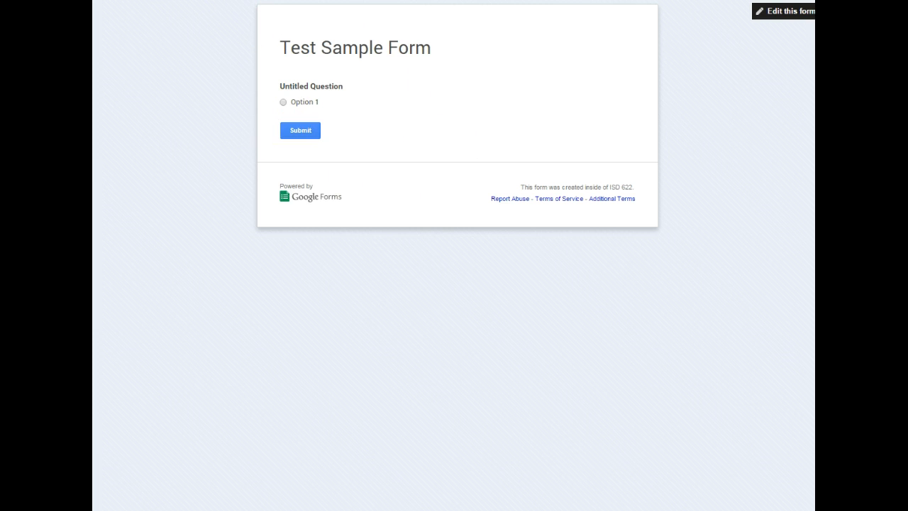
{"action": "key", "text": "F5"}
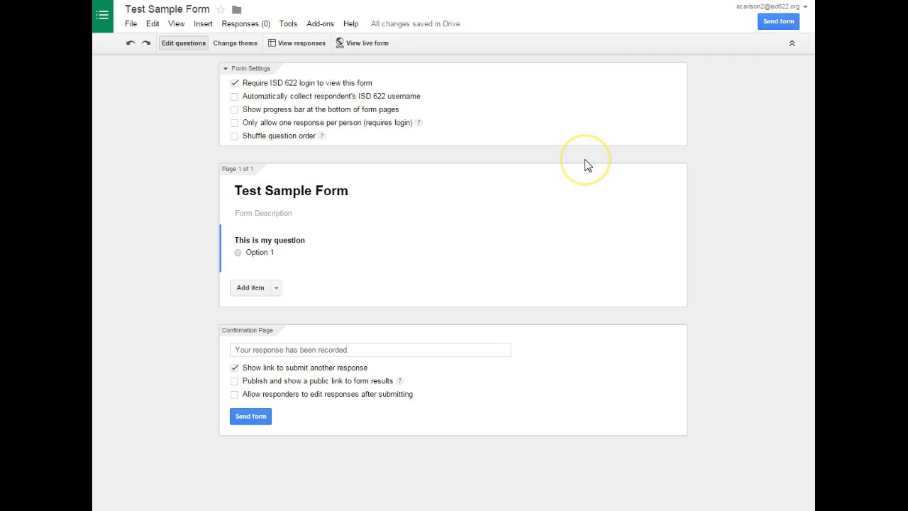
Step: Add a collaborator to the form with "Can edit" access and skip sending the email invitation
{"action": "left_click", "coordinate": [134, 28]}
{"action": "left_click", "coordinate": [150, 42]}
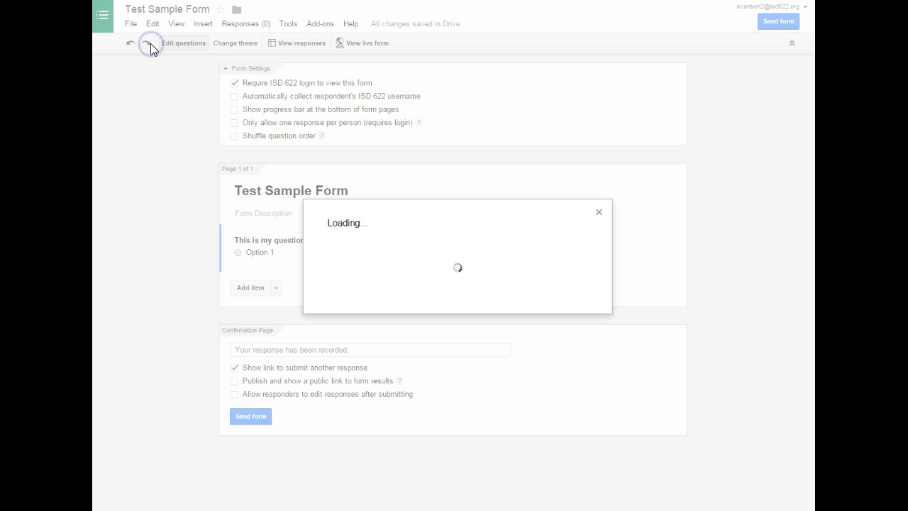
{"action": "left_click", "coordinate": [365, 358]}
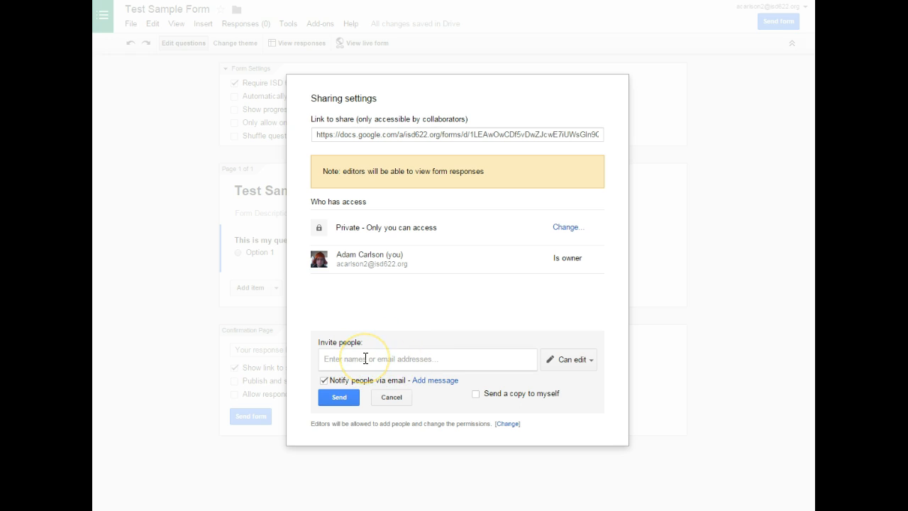
{"action": "type", "text": "carl"}
{"action": "left_click", "coordinate": [397, 377]}
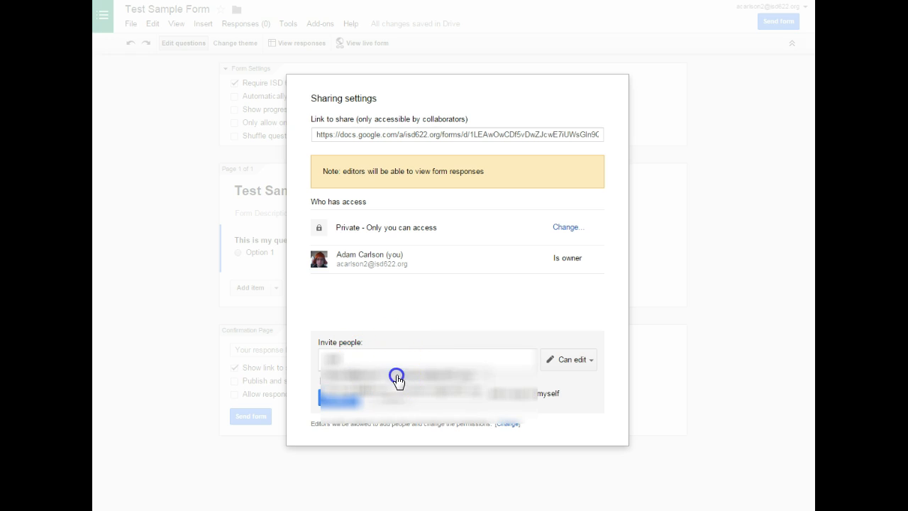
{"action": "left_click", "coordinate": [592, 362]}
{"action": "left_click", "coordinate": [592, 361]}
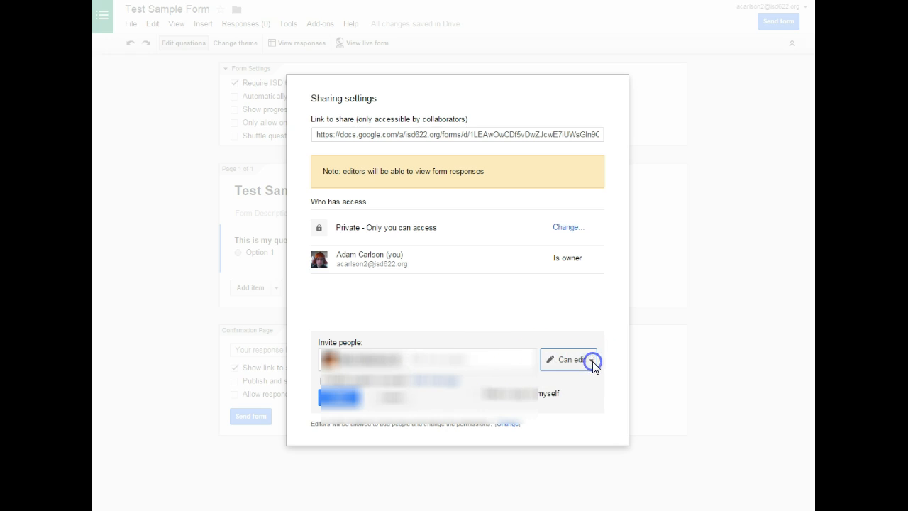
{"action": "left_click", "coordinate": [345, 402]}
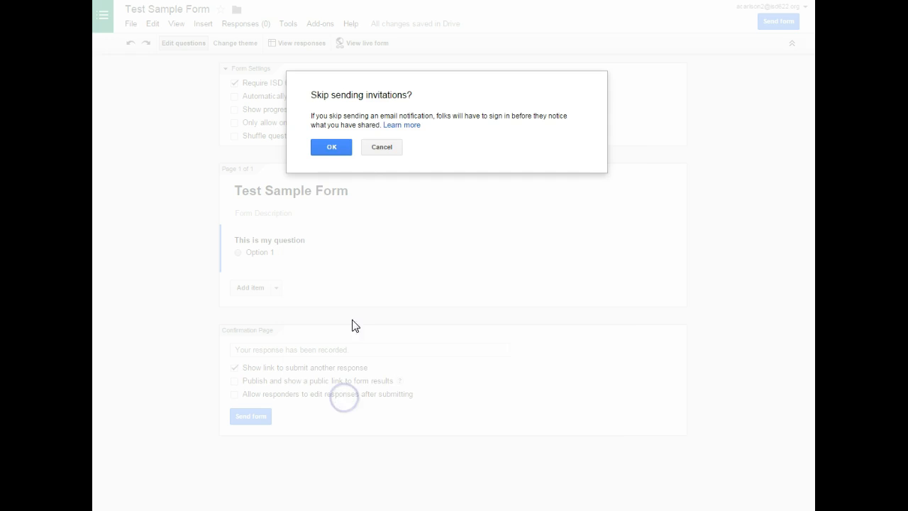
{"action": "left_click", "coordinate": [334, 149]}
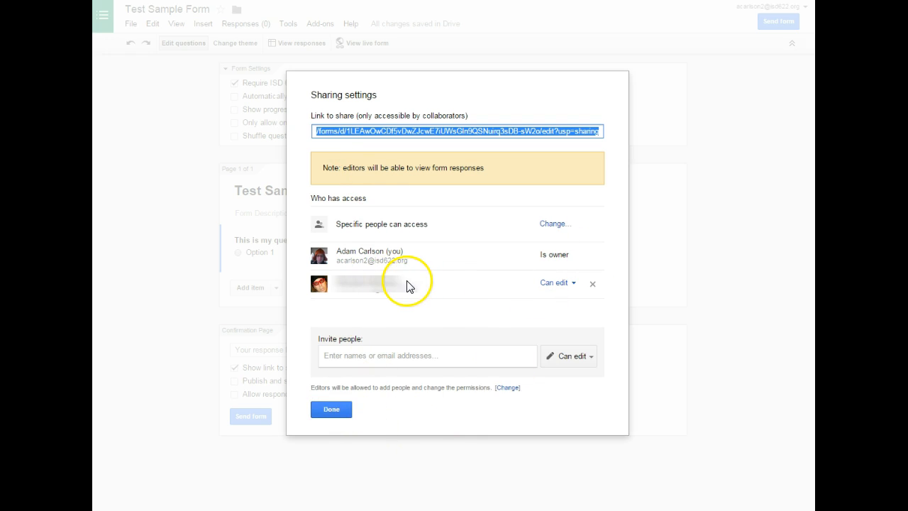
{"action": "left_click", "coordinate": [333, 409]}
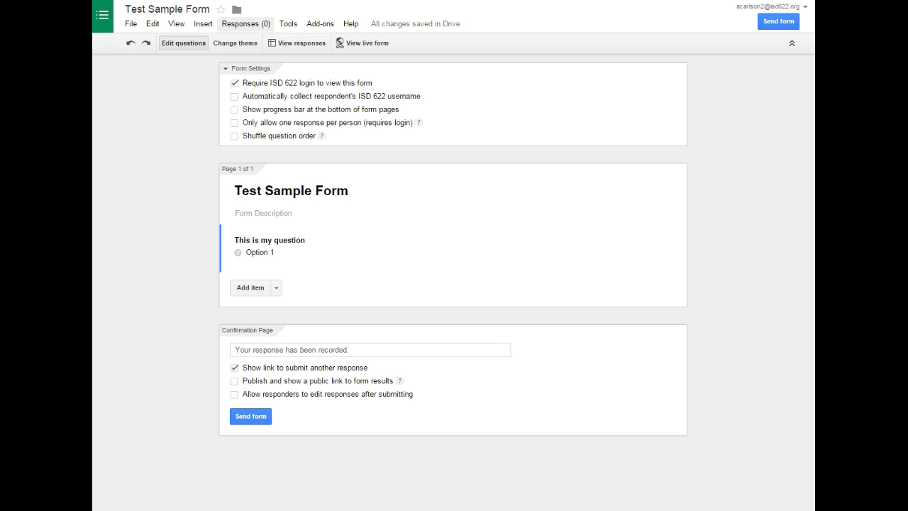
Step: Turn off accepting responses for the form
{"action": "left_click", "coordinate": [246, 24]}
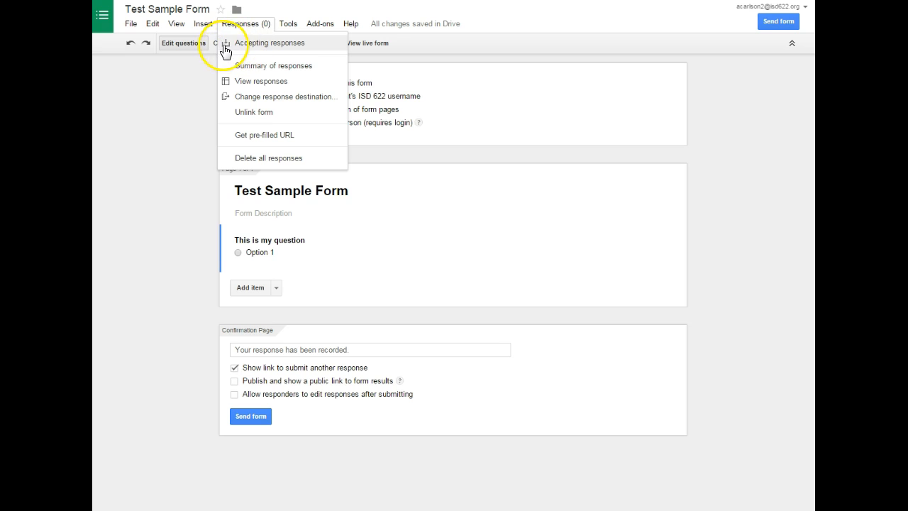
{"action": "left_click", "coordinate": [227, 45]}
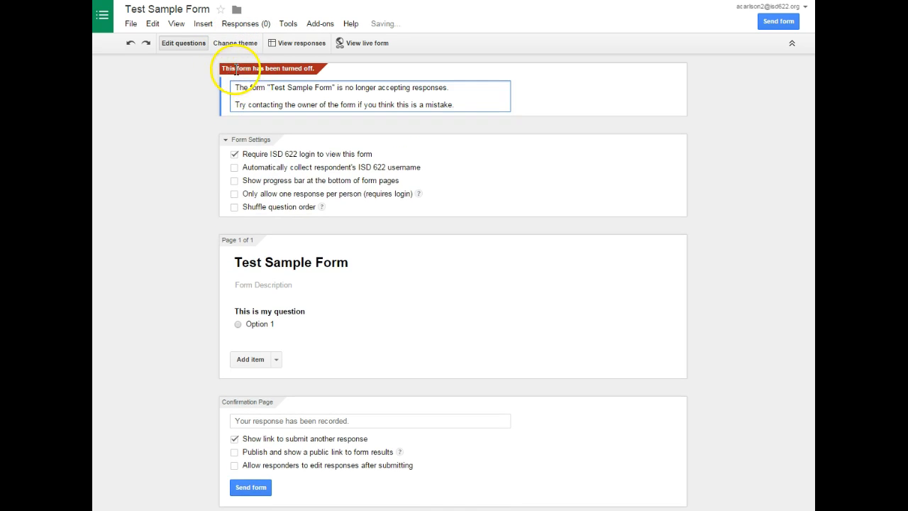
{"action": "left_click", "coordinate": [191, 92]}
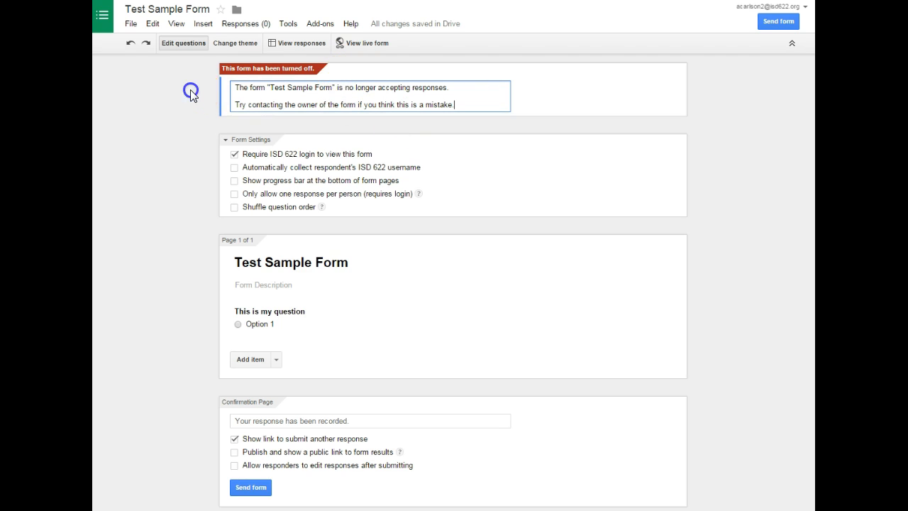
Step: Refresh the live form, examine the message respondents get on the closed form, and return to the form editor
{"action": "key", "text": "ctrl+Tab"}
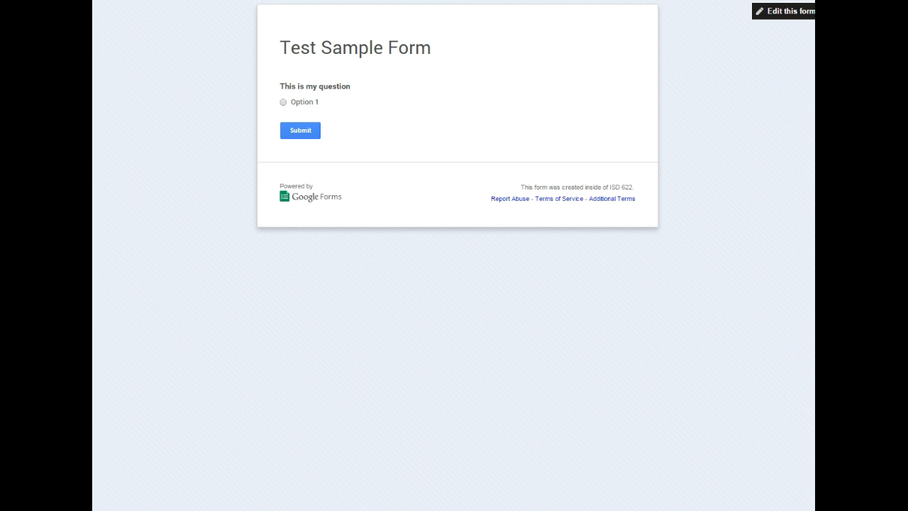
{"action": "key", "text": "F5"}
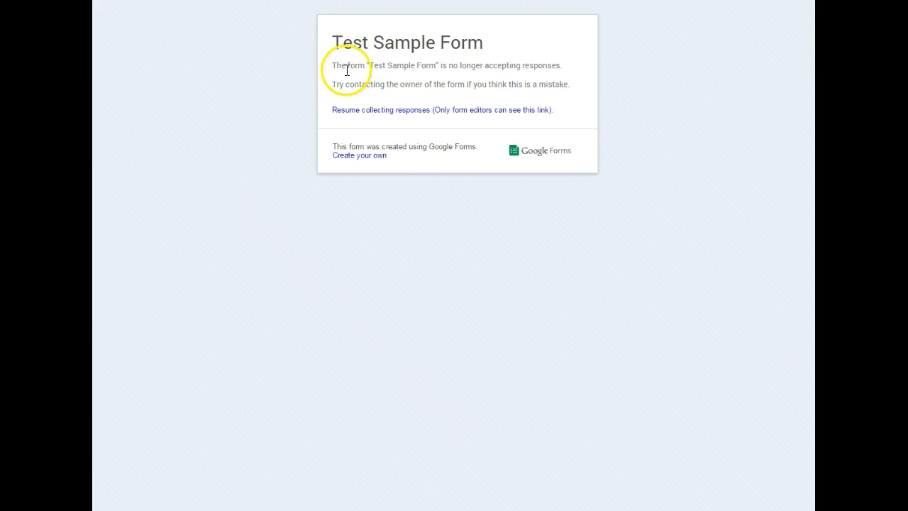
{"action": "left_click_drag", "start_coordinate": [330, 68], "coordinate": [572, 80]}
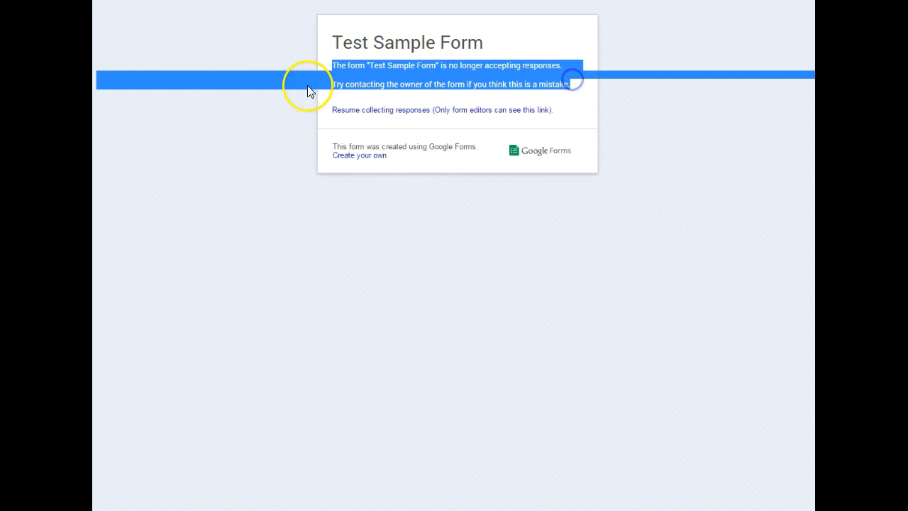
{"action": "left_click_drag", "start_coordinate": [307, 91], "coordinate": [270, 87]}
{"action": "key", "text": "ctrl+shift+Tab"}
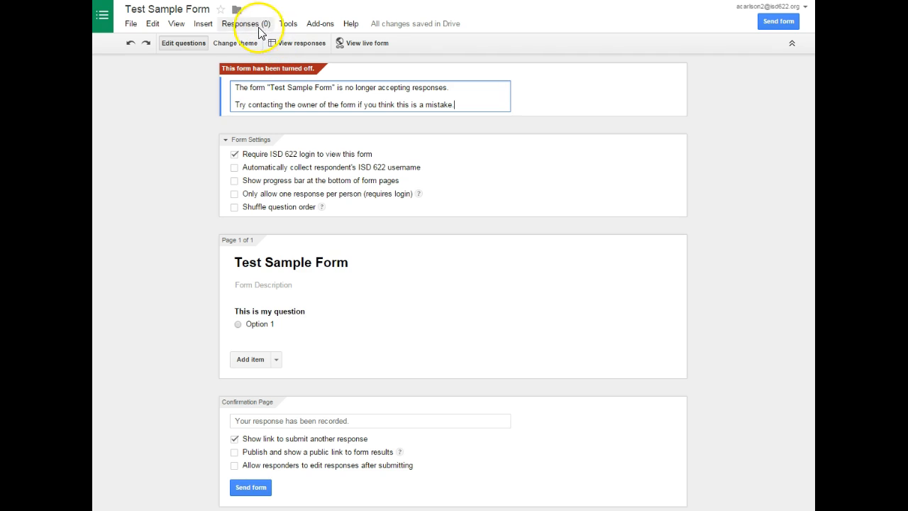
Step: Turn accepting responses back on for the form, refresh the live form to check it, and return to the form editor
{"action": "left_click", "coordinate": [250, 27]}
{"action": "left_click", "coordinate": [257, 44]}
{"action": "key", "text": "ctrl+Tab"}
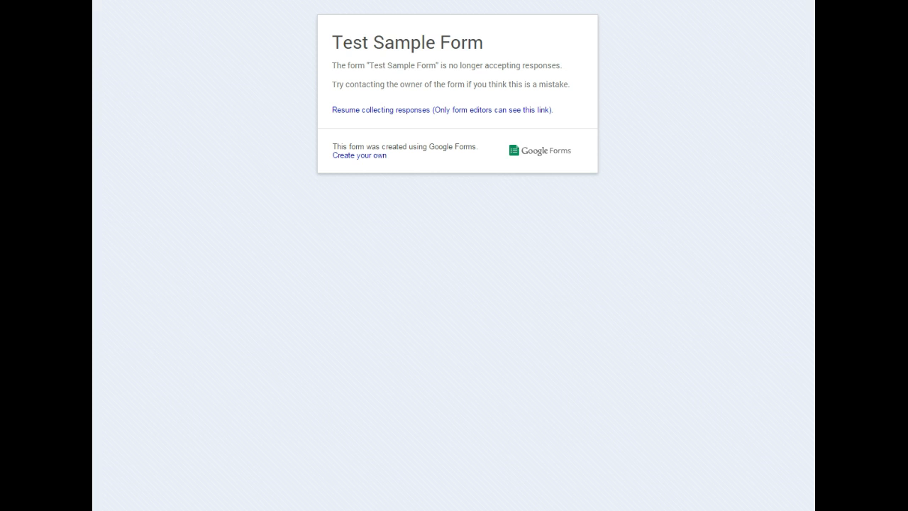
{"action": "key", "text": "F5"}
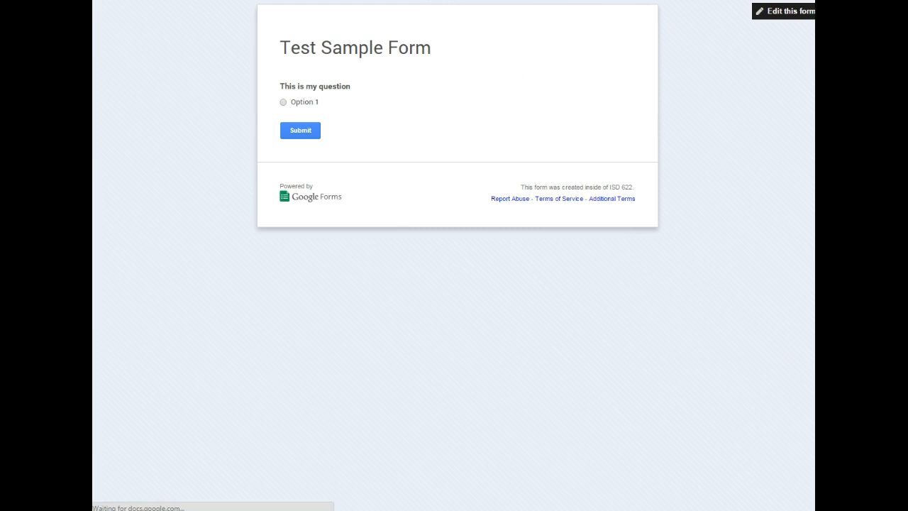
{"action": "key", "text": "ctrl+shift+Tab"}
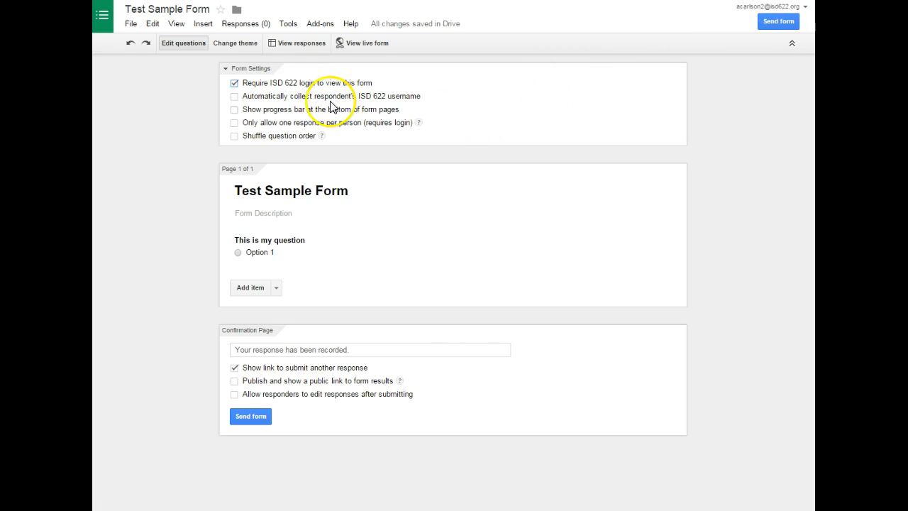
Step: Remove the ISD 622 login requirement for viewing the form, confirm the change, and require the login again
{"action": "left_click", "coordinate": [286, 83]}
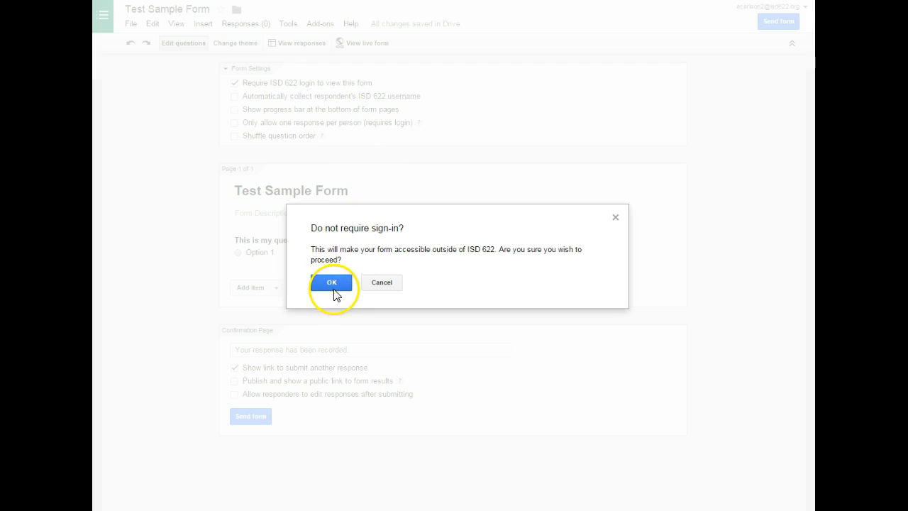
{"action": "left_click", "coordinate": [342, 285]}
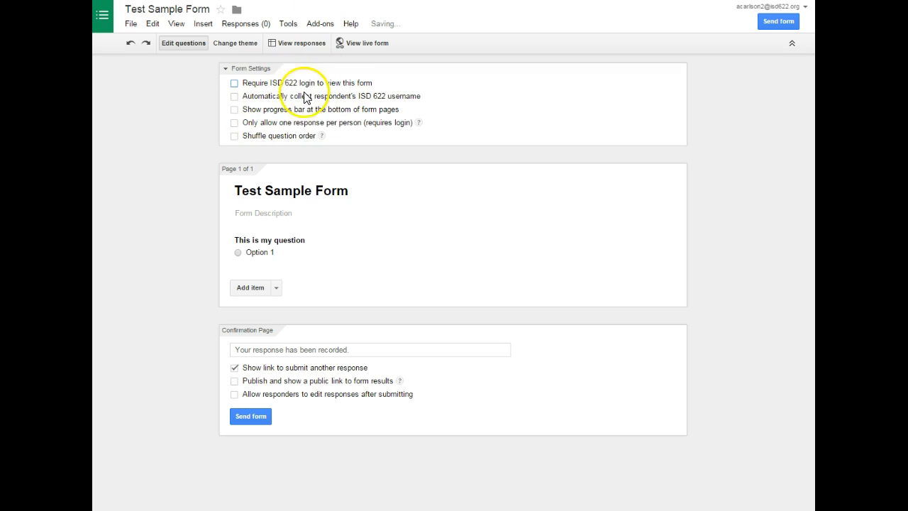
{"action": "left_click", "coordinate": [284, 83]}
Step: Enable automatic collection of the respondent's ISD 622 username and allow only one response per person
{"action": "left_click", "coordinate": [283, 97]}
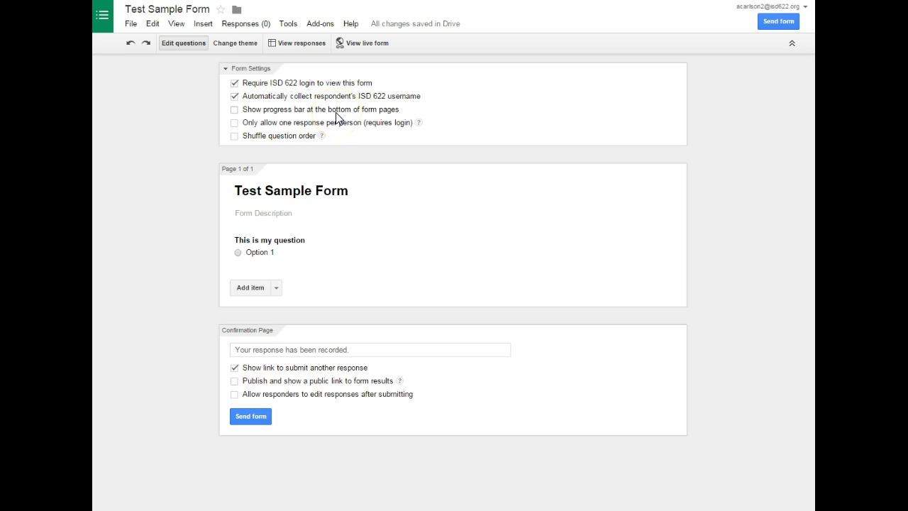
{"action": "left_click", "coordinate": [251, 123]}
{"action": "left_click", "coordinate": [116, 122]}
{"action": "left_click", "coordinate": [581, 295]}
Step: Start making a copy of the form
{"action": "left_click", "coordinate": [131, 24]}
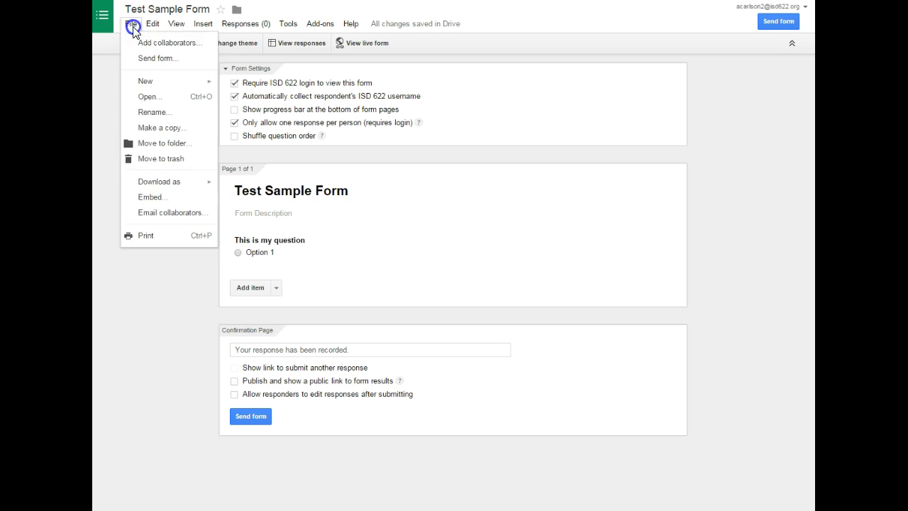
{"action": "left_click", "coordinate": [162, 132]}
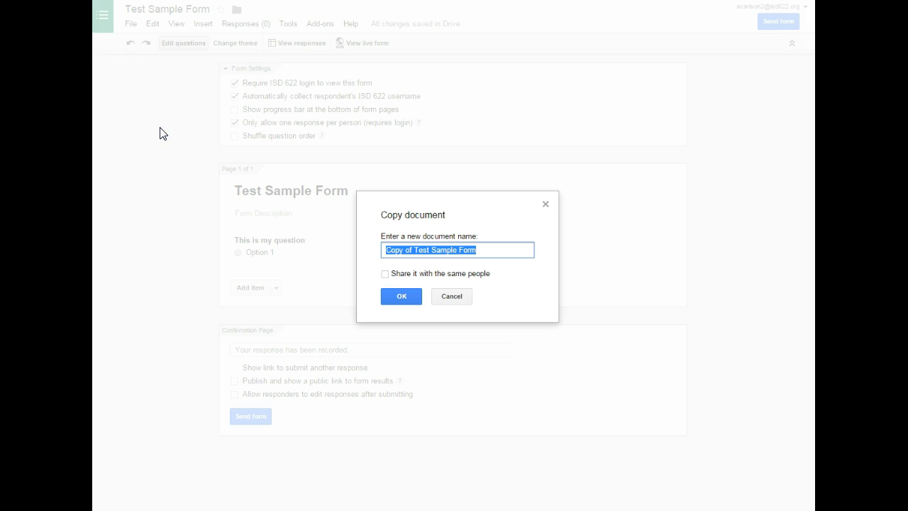